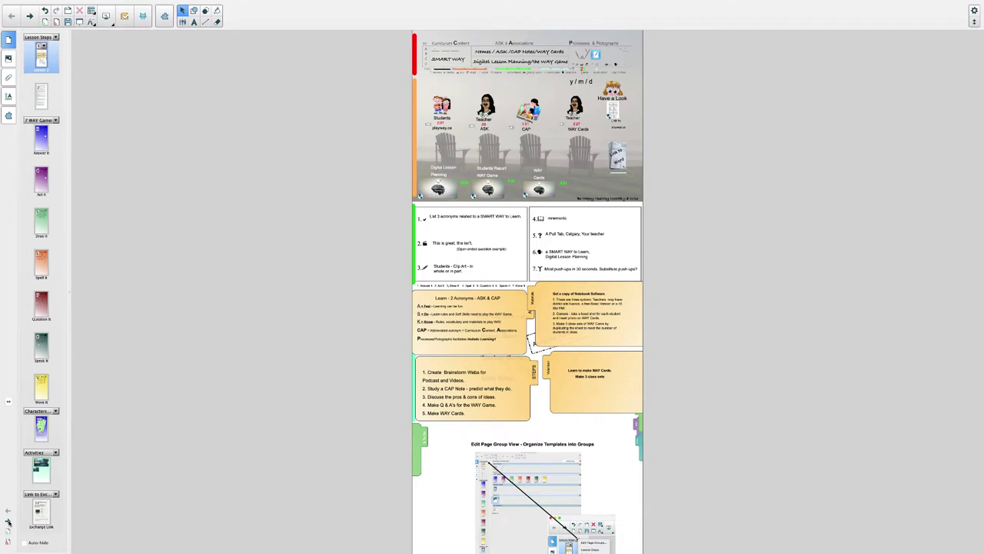
Step through the transcript page and the Answer It, Act It, Draw It, Spell It, Question It, Speak It and Move It pages
left_click(7, 521)
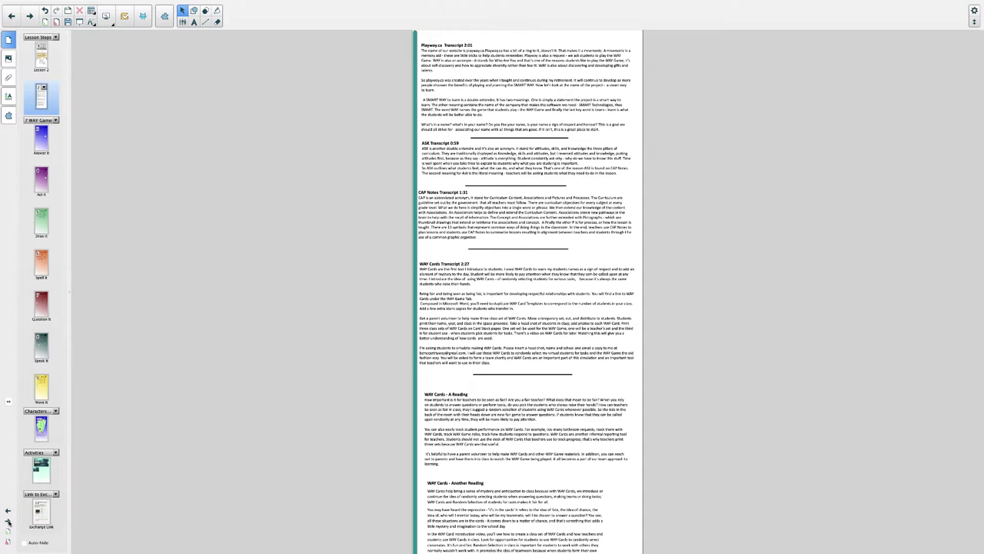
left_click(8, 521)
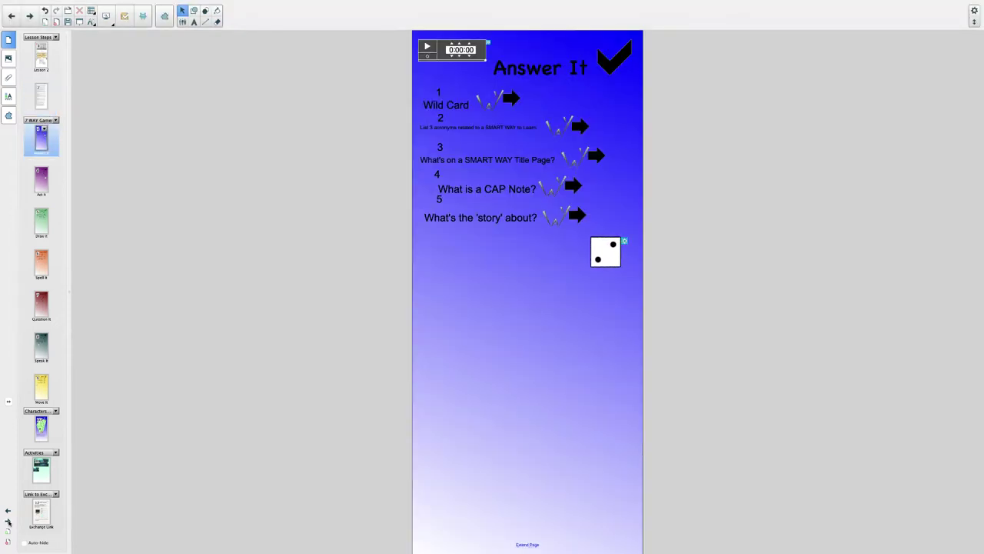
left_click(8, 521)
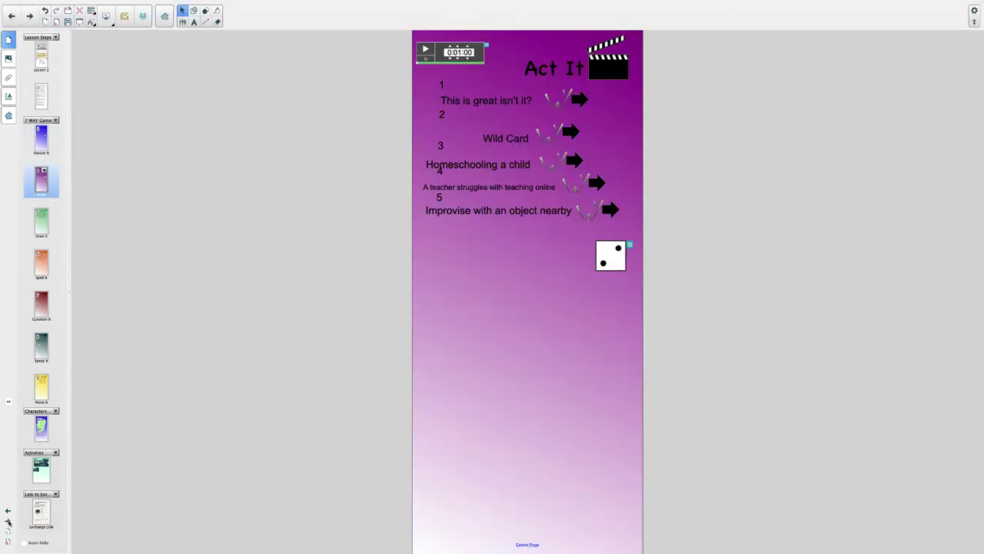
left_click(7, 522)
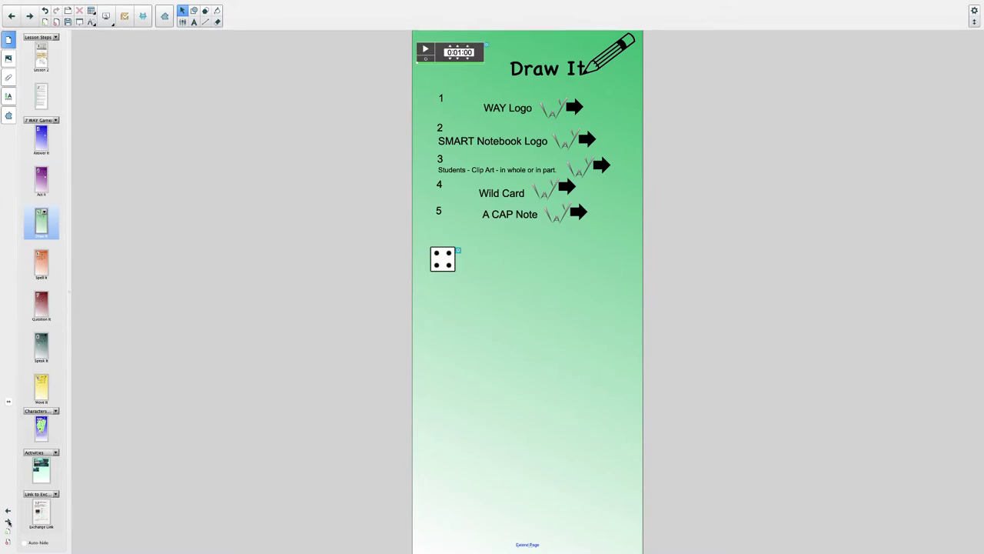
left_click(7, 521)
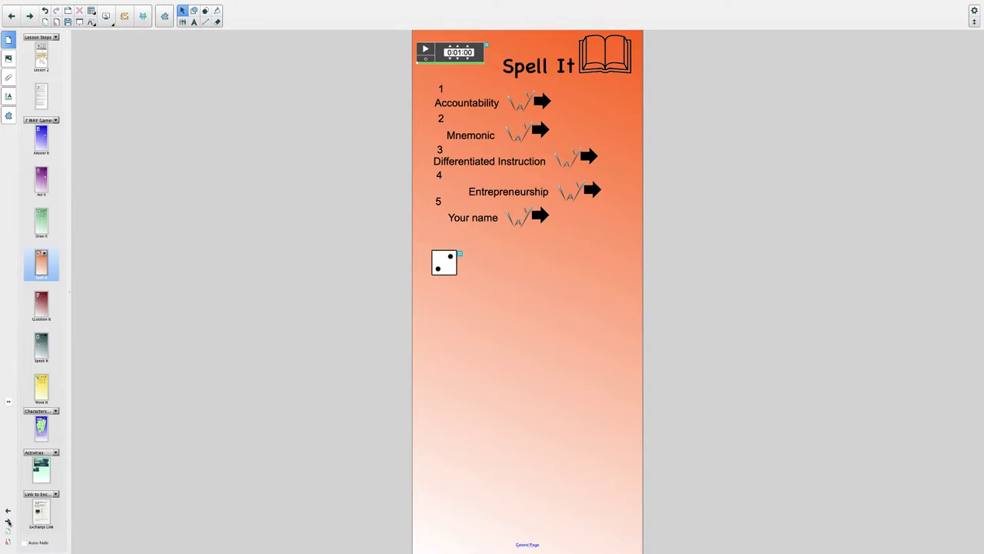
left_click(7, 521)
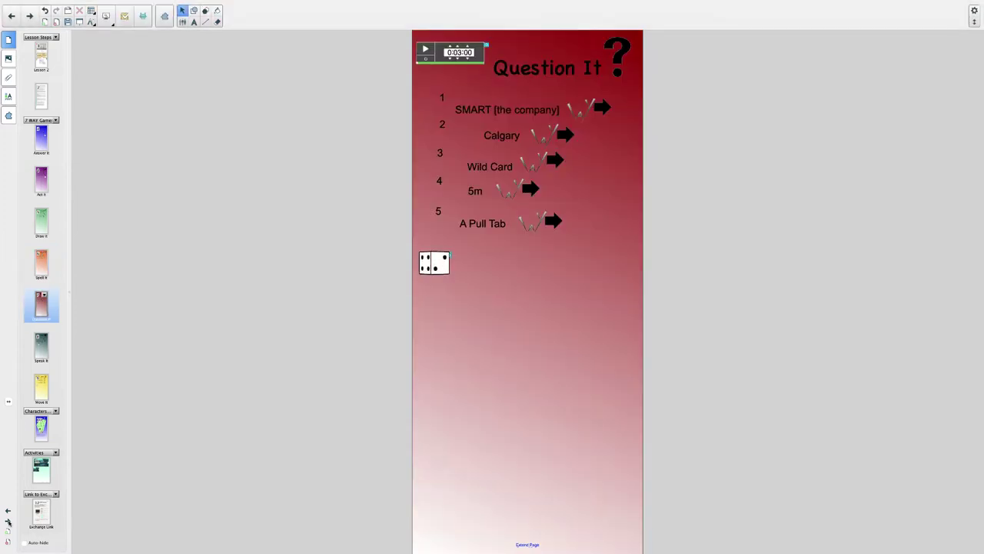
left_click(8, 521)
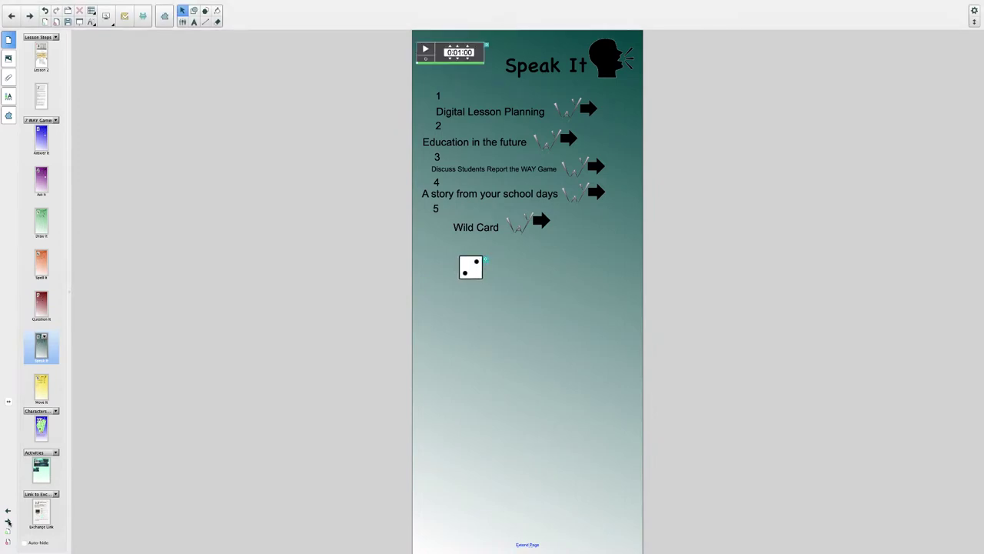
left_click(8, 522)
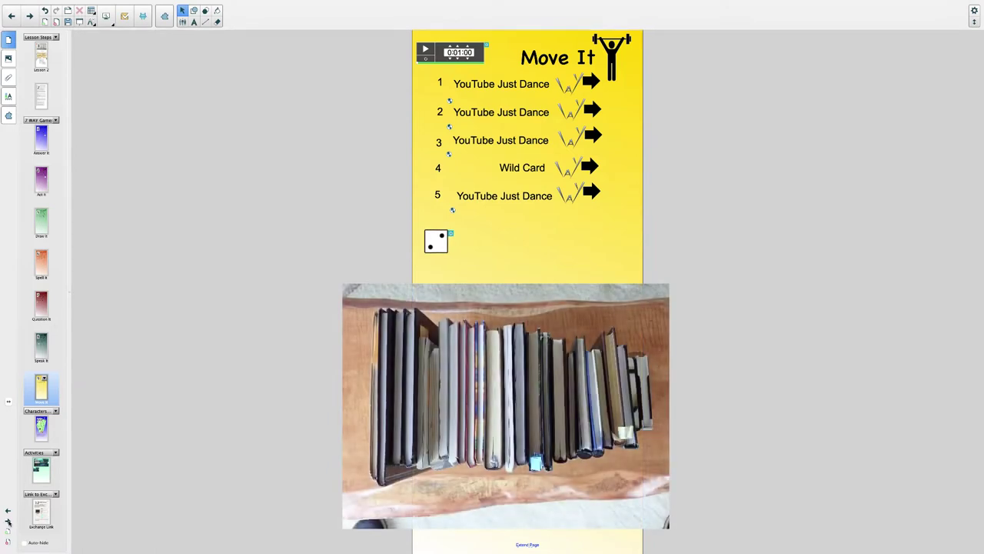
Advance through the Characters and Fill in the Blanks pages to the Link to SMART Exchange page
left_click(8, 521)
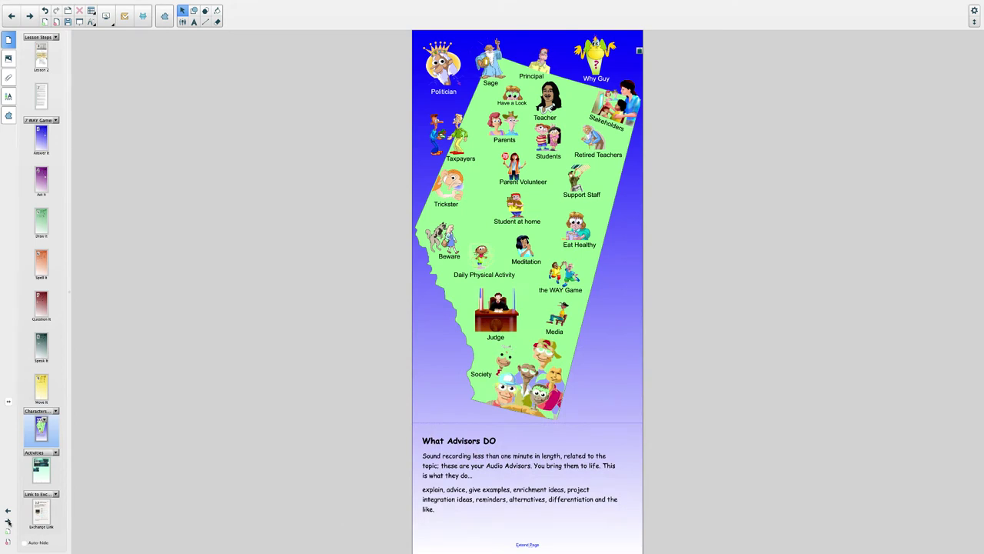
left_click(7, 521)
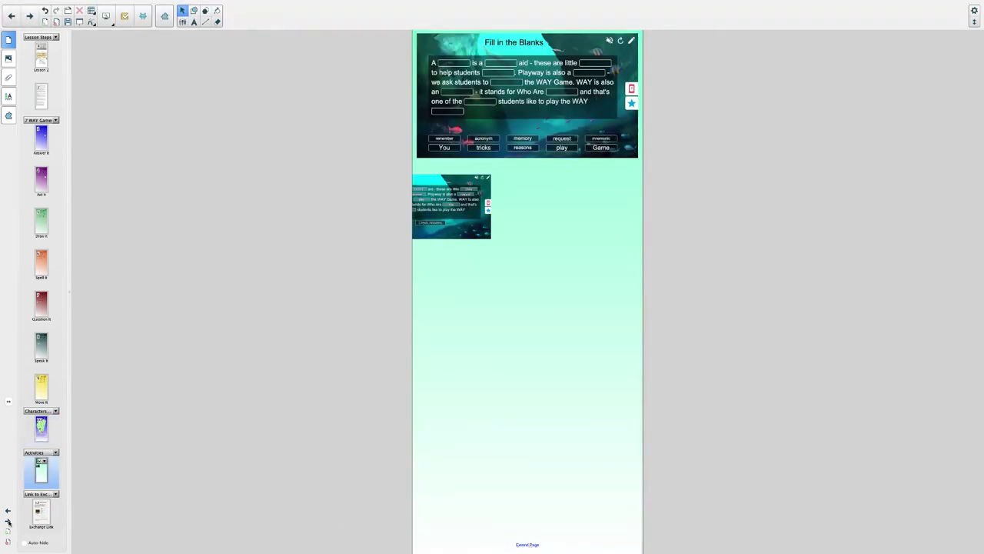
left_click(8, 521)
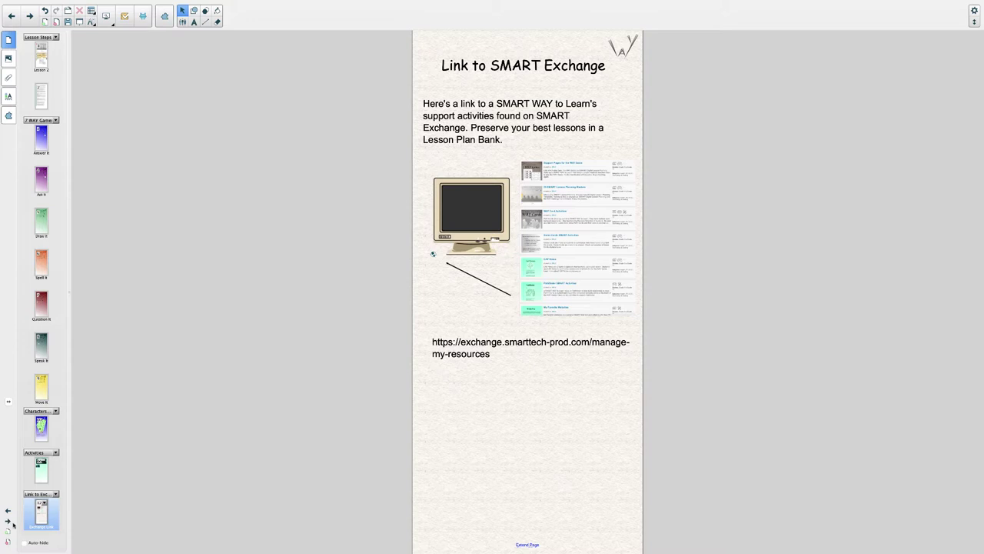
left_click(55, 495)
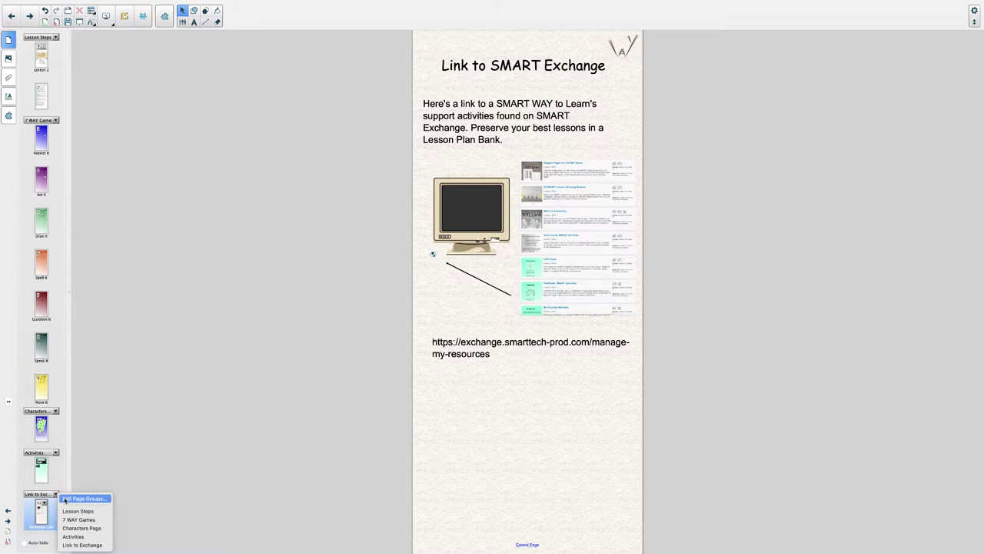
Open and close the page group editor, then zoom the lesson plan page to 150%
left_click(65, 499)
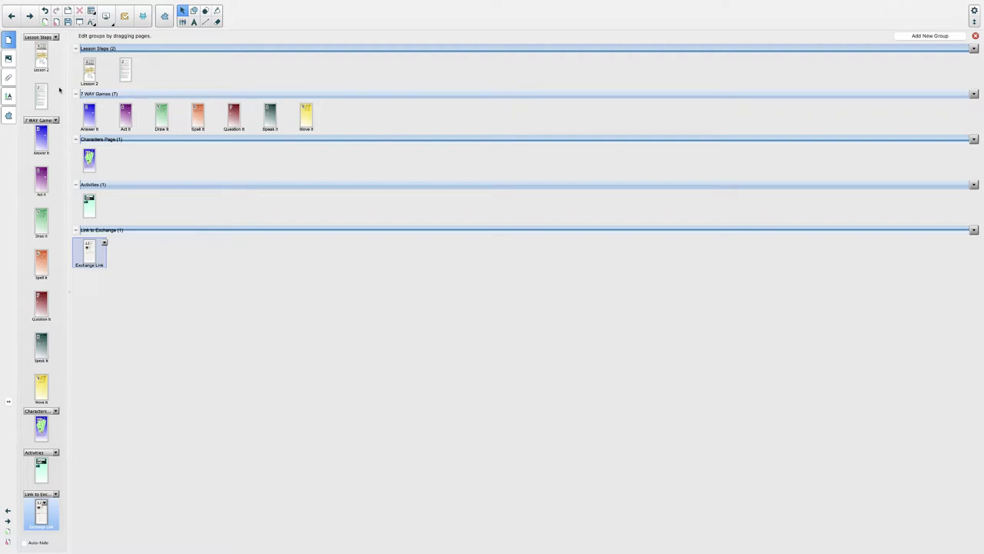
left_click(56, 38)
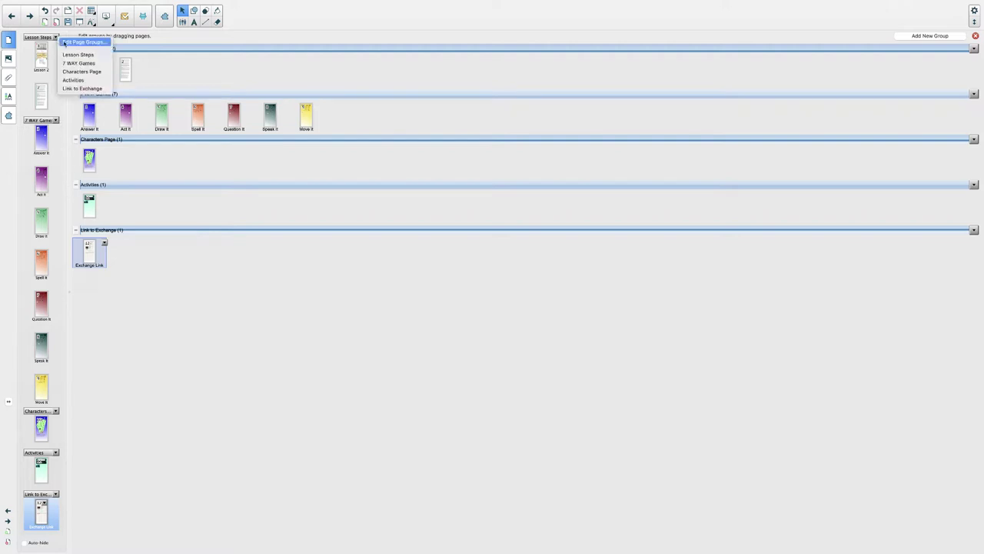
left_click(66, 43)
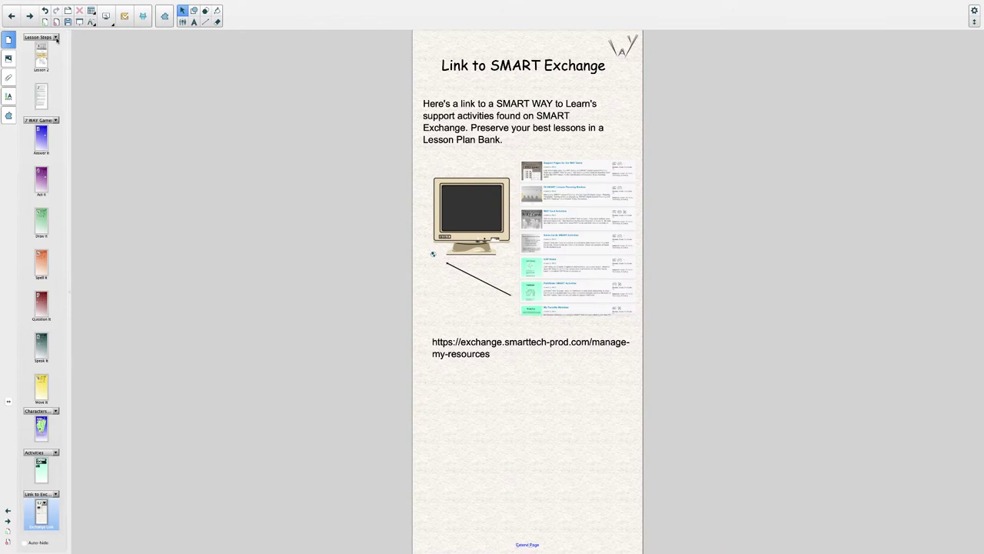
left_click(56, 38)
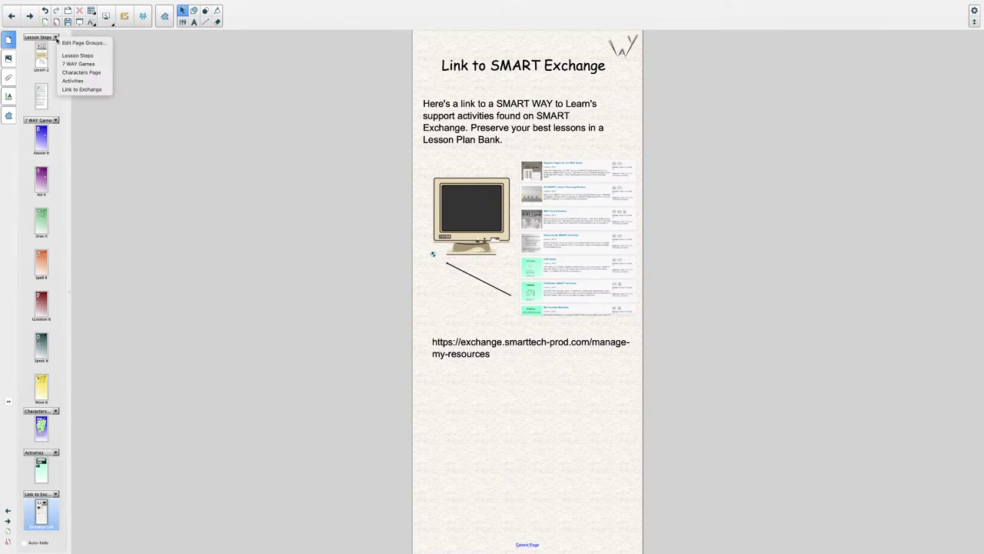
left_click(66, 44)
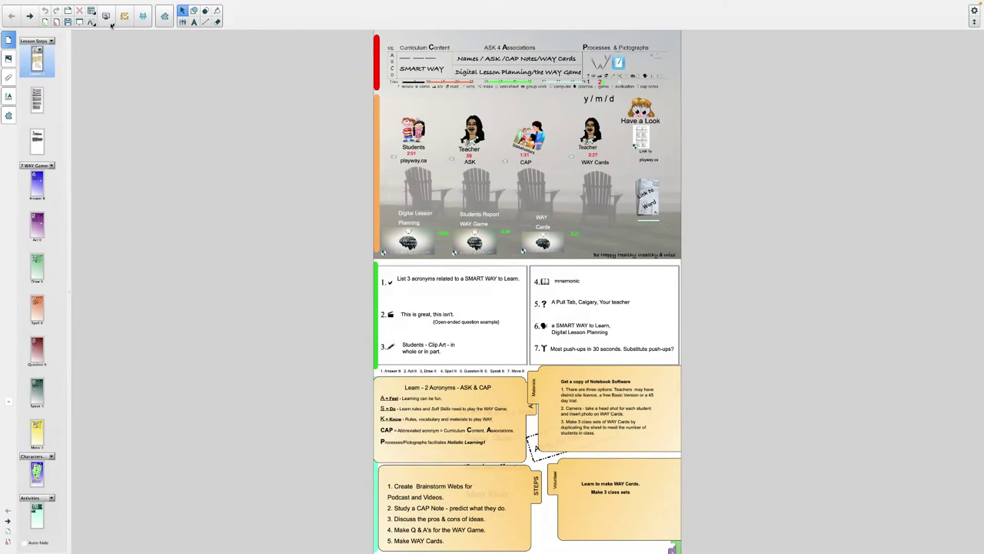
left_click(106, 17)
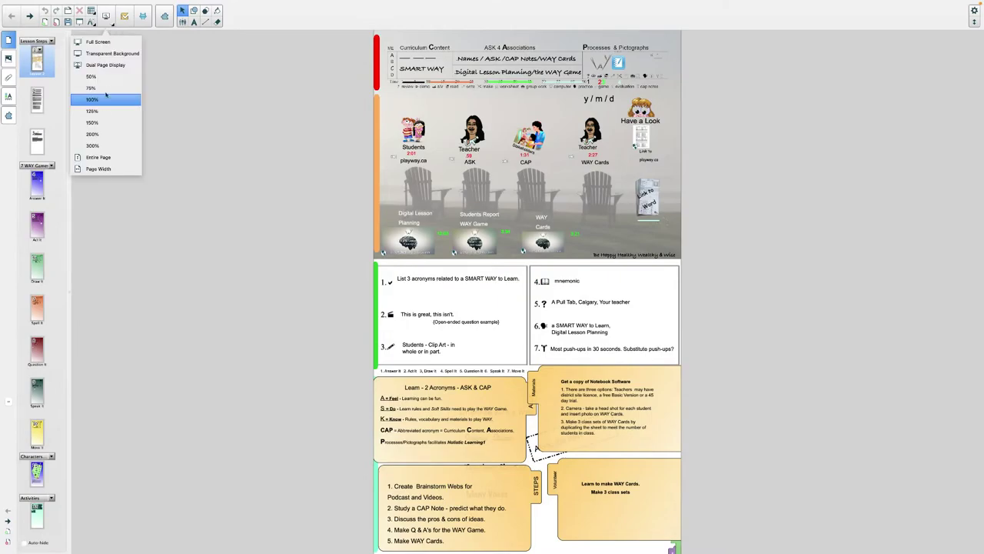
left_click(100, 124)
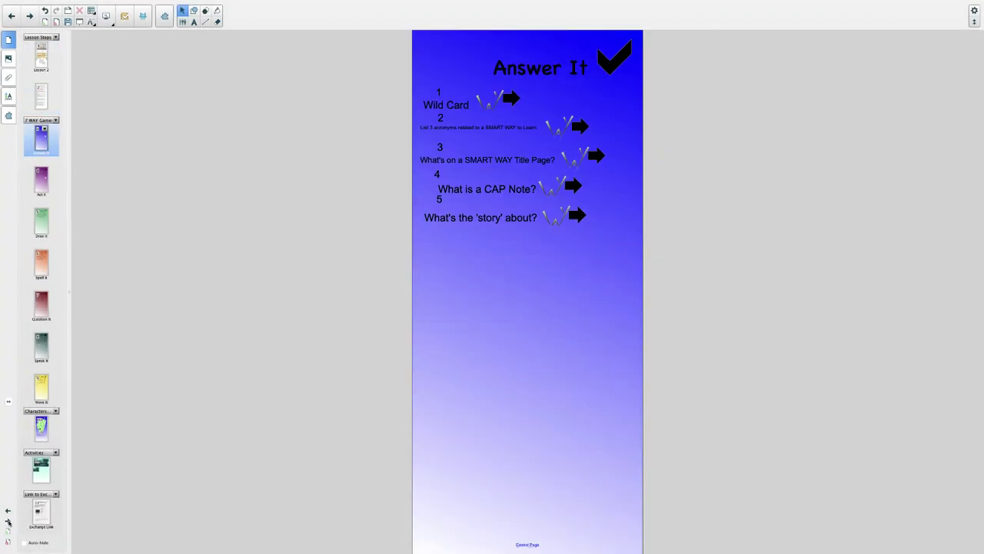
Page forward through the remaining games, Characters and Fill in the Blanks to the Exchange link page
left_click(7, 521)
left_click(8, 521)
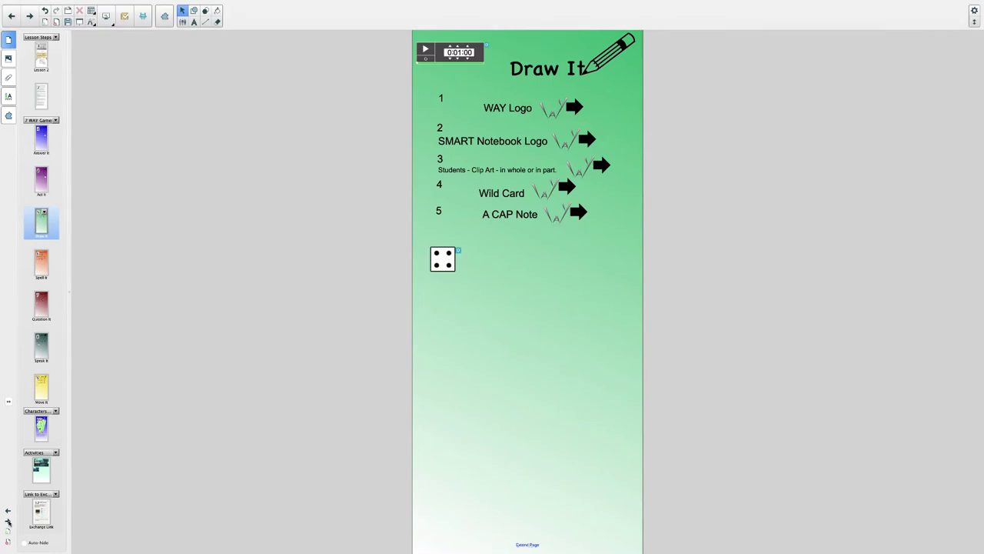
left_click(7, 522)
left_click(8, 521)
left_click(8, 521)
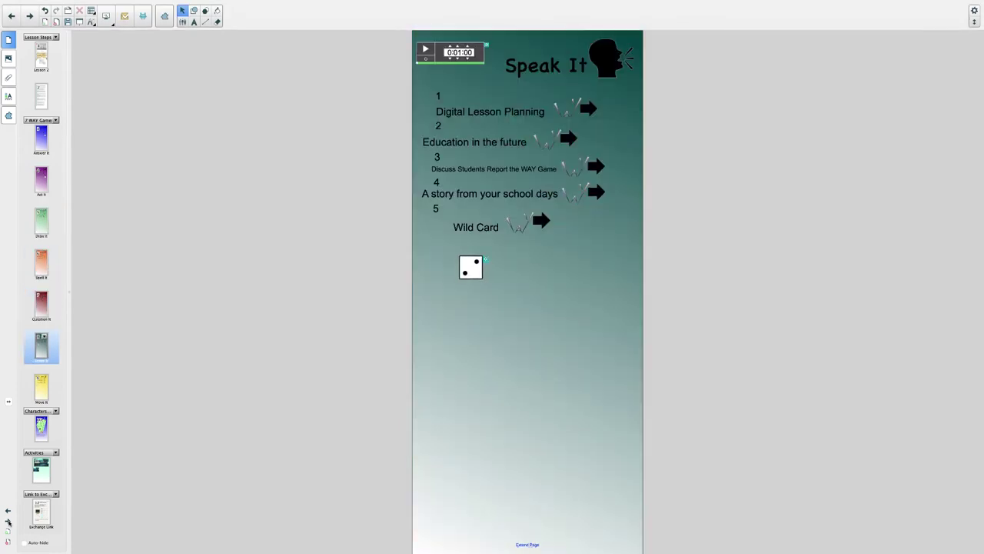
left_click(8, 521)
left_click(8, 521)
left_click(8, 521)
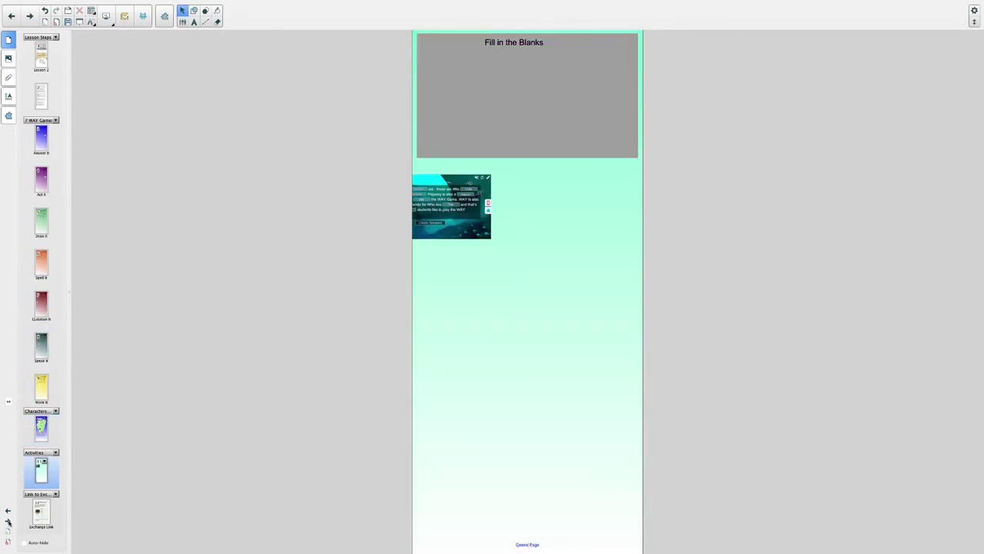
left_click(8, 521)
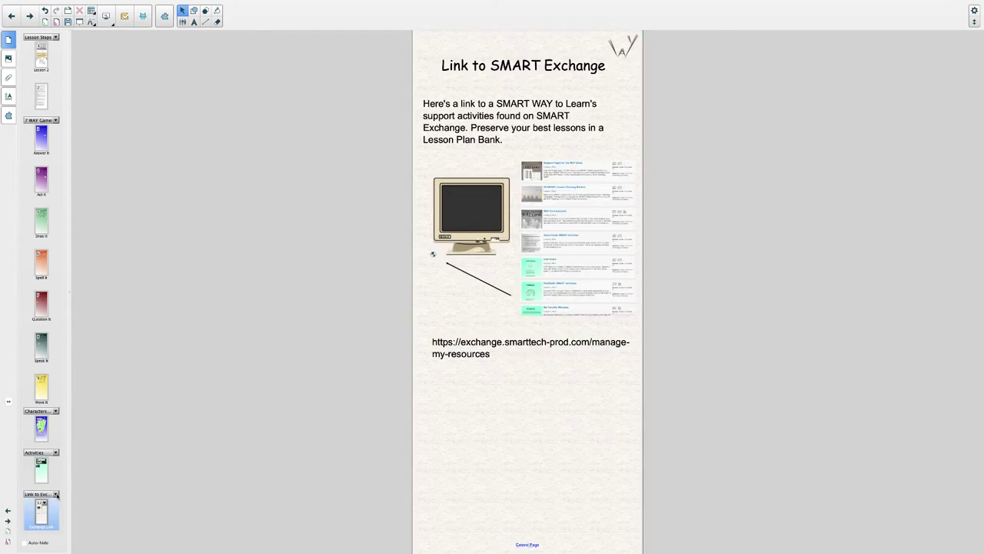
Open the page group editor listing Lesson Steps, 7 WAY Games, Characters Page, Activities and Link to Exchange
left_click(56, 495)
left_click(65, 501)
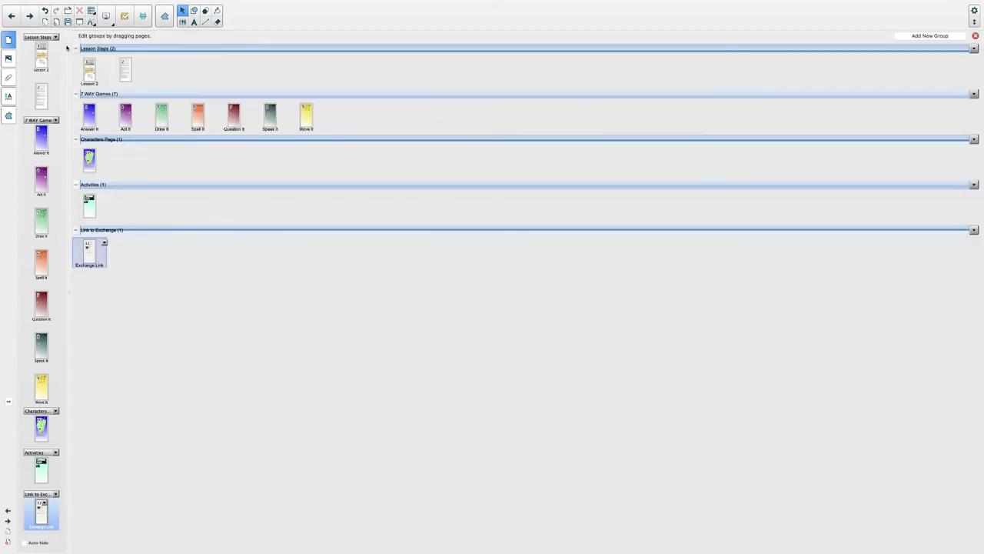
left_click(55, 37)
left_click(65, 43)
left_click(56, 37)
left_click(65, 43)
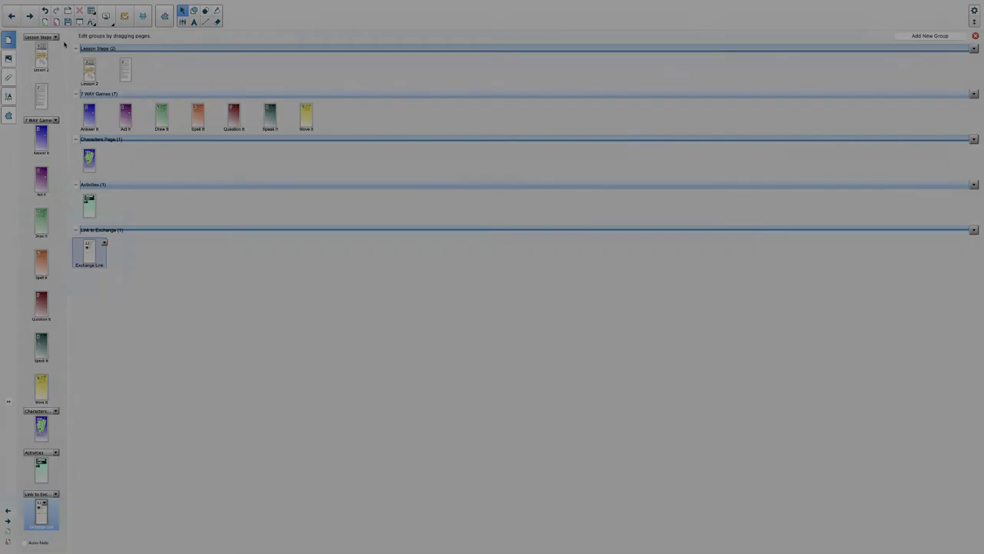